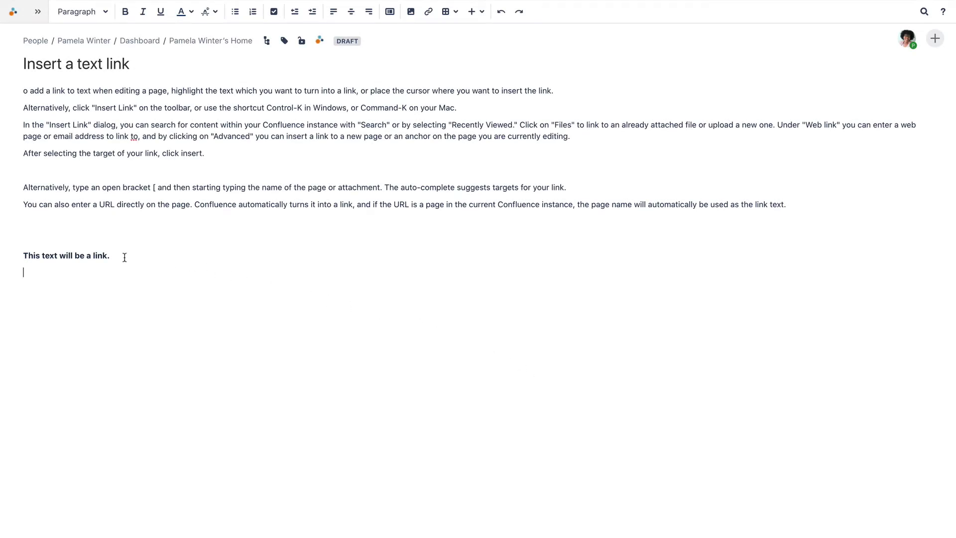
# Step: Select the bold sentence, move to the empty line below, and open the Insert link dialog
pyautogui.click(109, 255)
pyautogui.moveTo(103, 256); pyautogui.dragTo(23, 260)
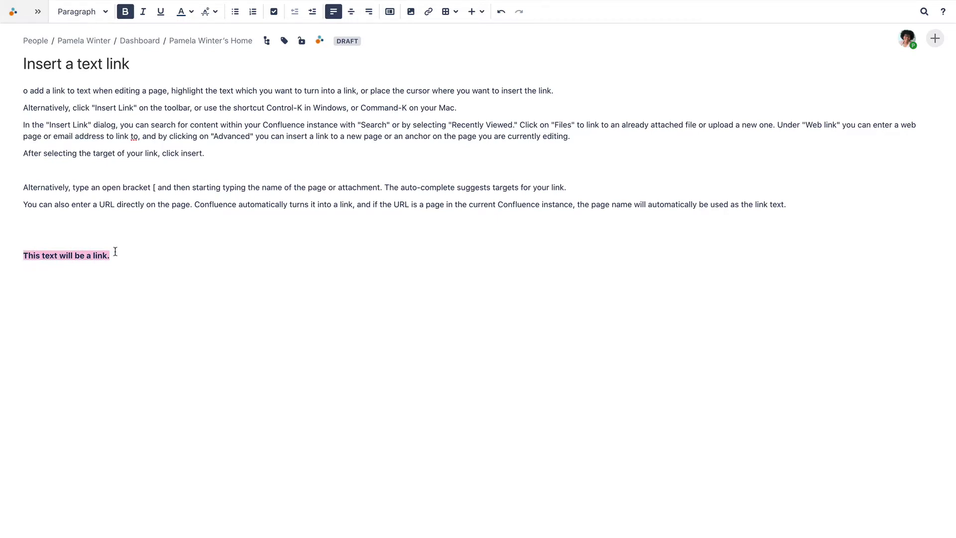
pyautogui.click(104, 278)
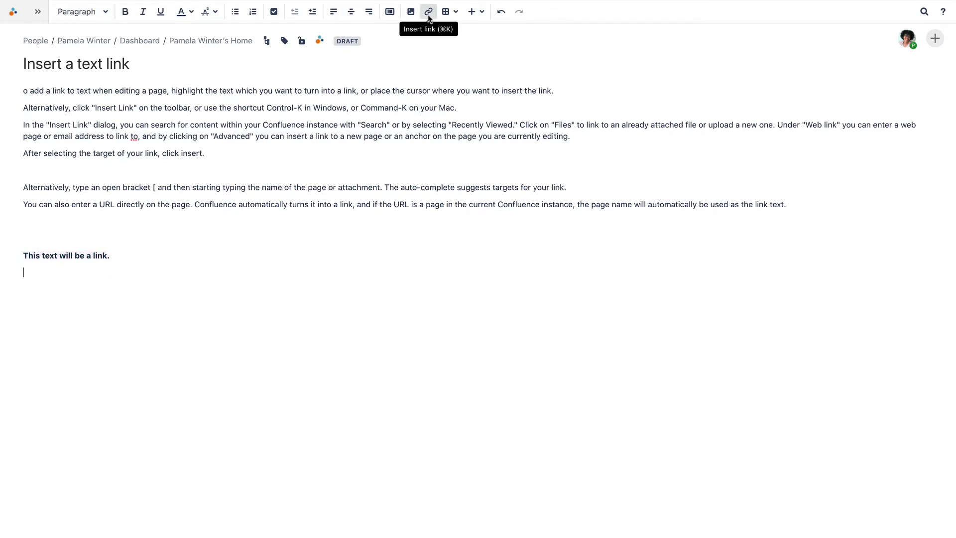
pyautogui.click(475, 12)
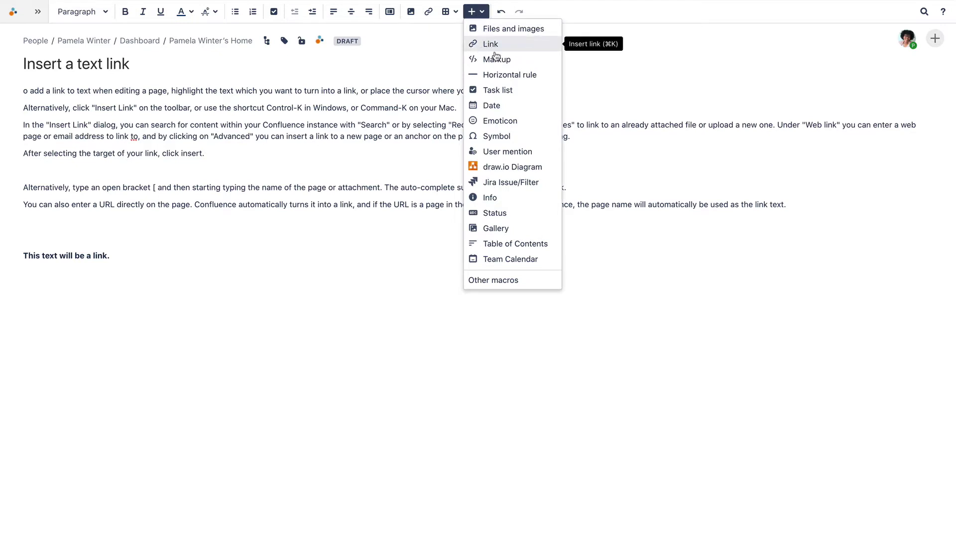
pyautogui.hotkey('ctrl', 'k')
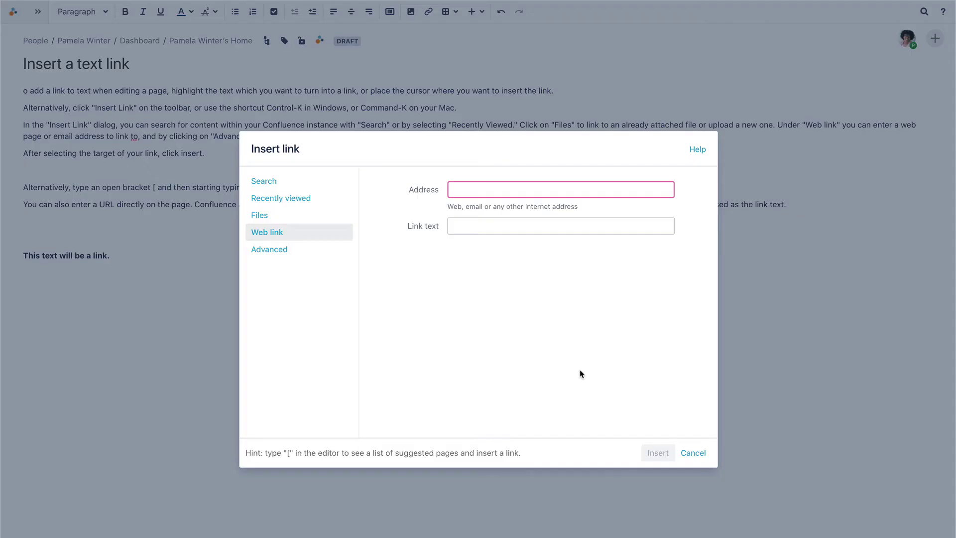
# Step: In the Insert link dialog, go to Search and list recently viewed pages, including Links
pyautogui.click(284, 185)
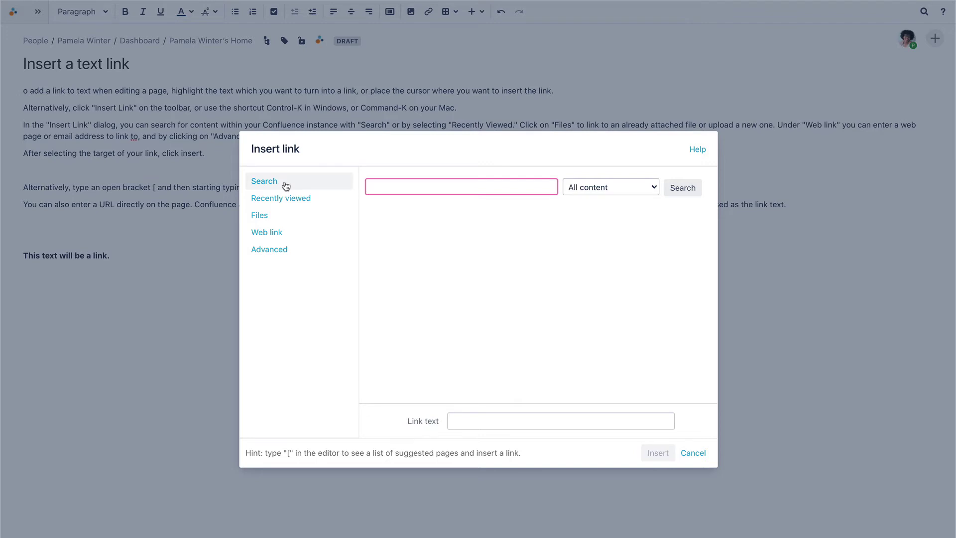
pyautogui.write('video')
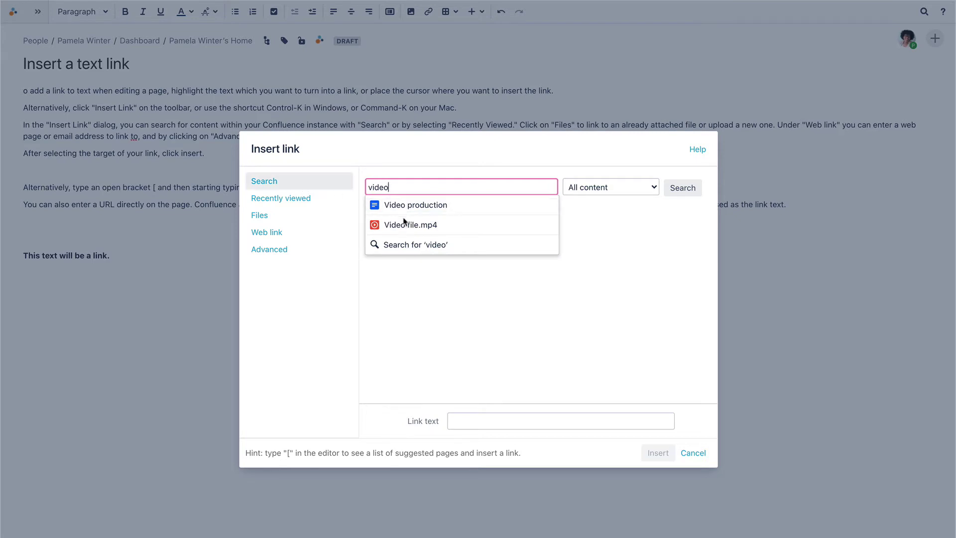
pyautogui.click(297, 200)
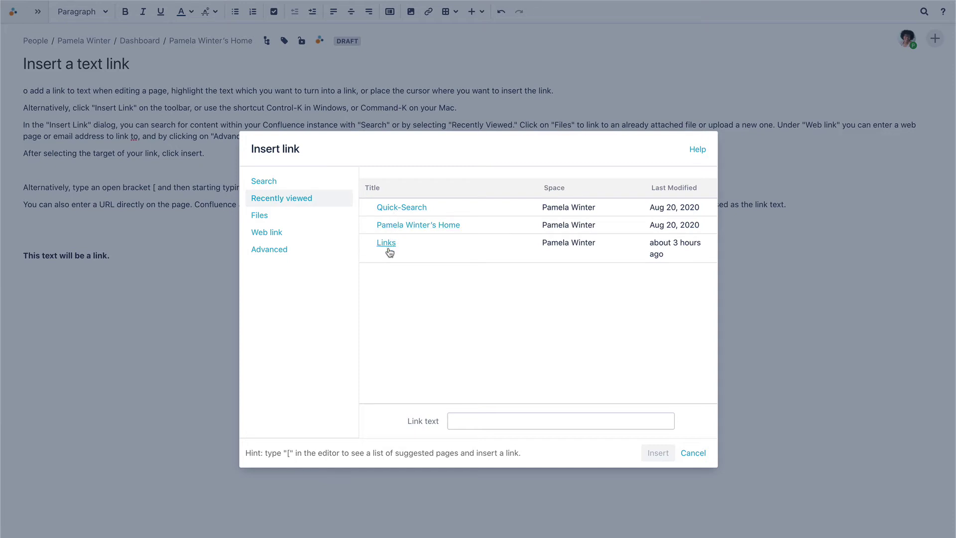
# Step: List this page's attached files, with 2019_Logo.png filled in as link text
pyautogui.click(275, 219)
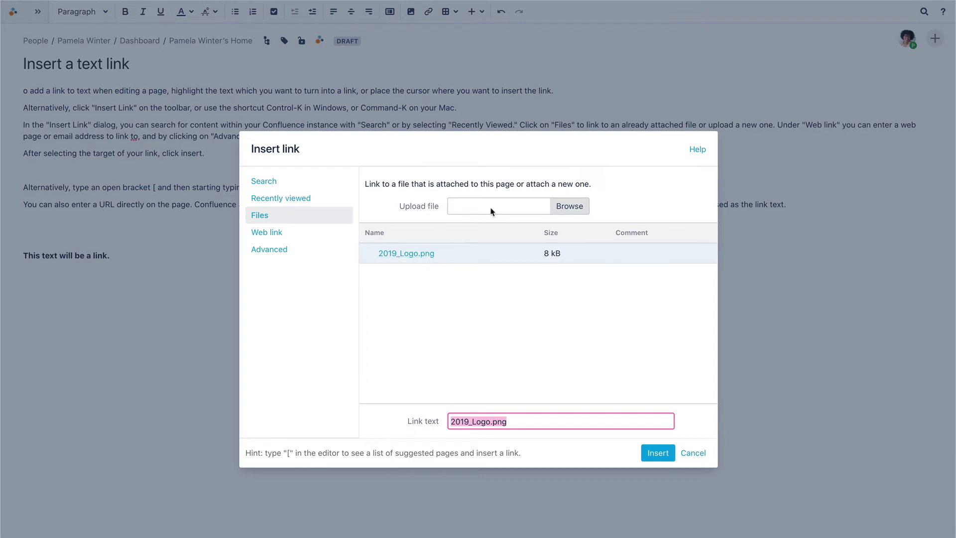
pyautogui.click(298, 236)
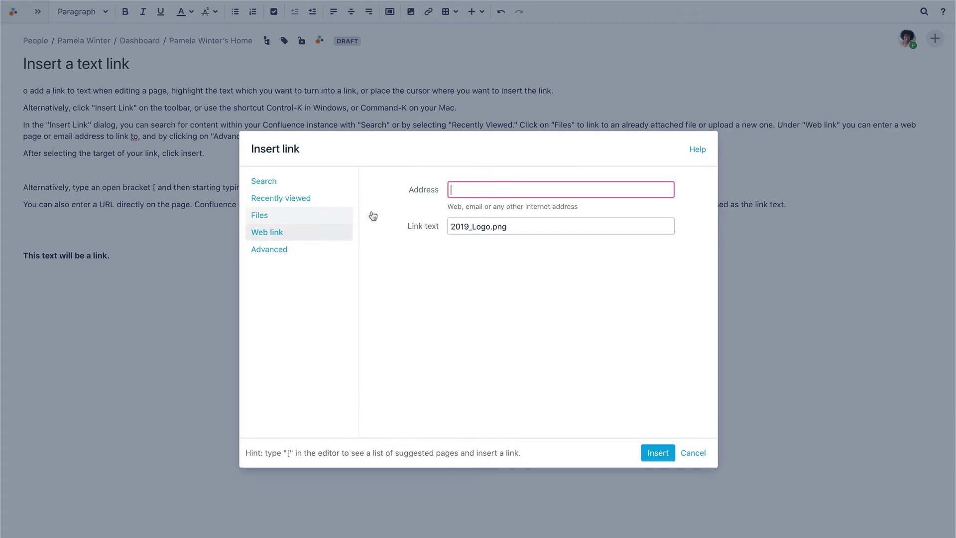
pyautogui.write('http://www.seibert-media.net/')
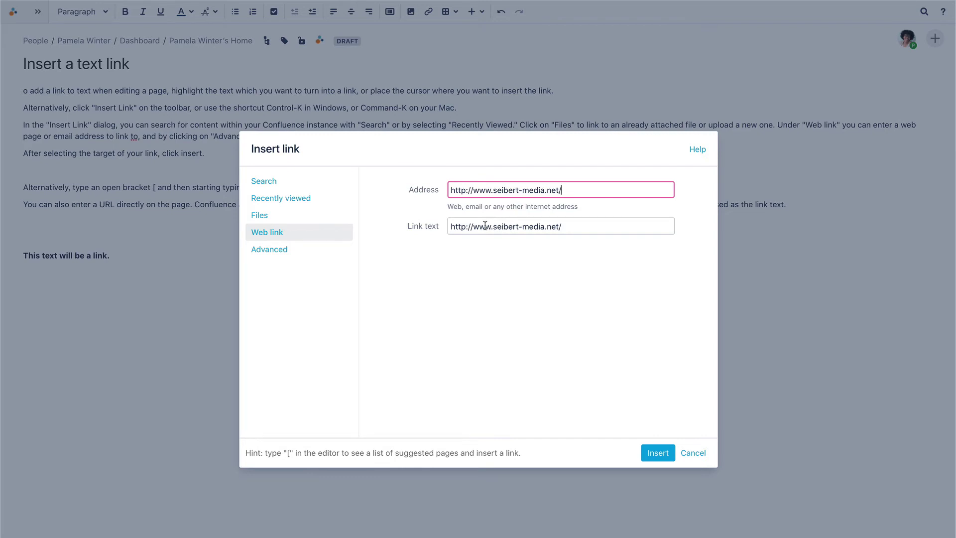
# Step: Check the Advanced and Web link sections, then close the dialog without adding a link
pyautogui.click(275, 253)
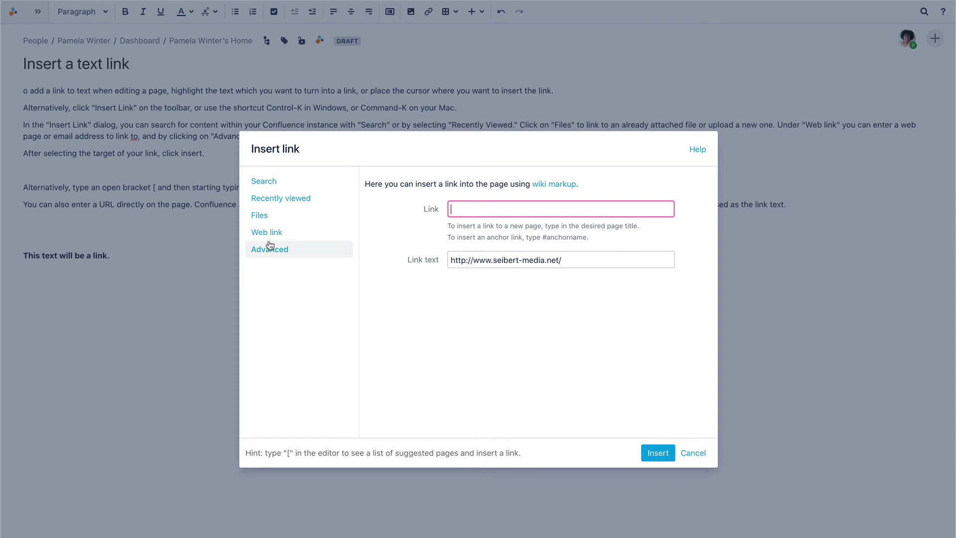
pyautogui.click(270, 233)
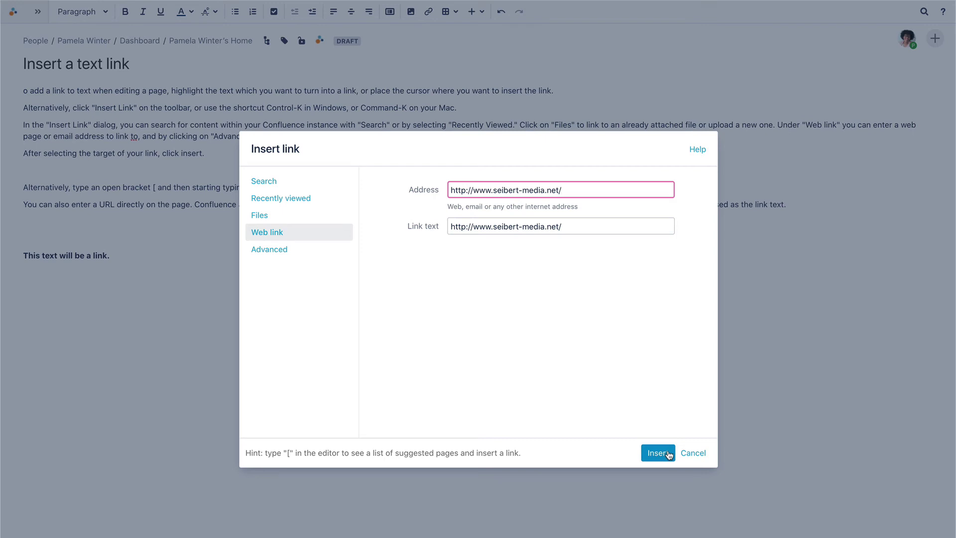
pyautogui.click(692, 454)
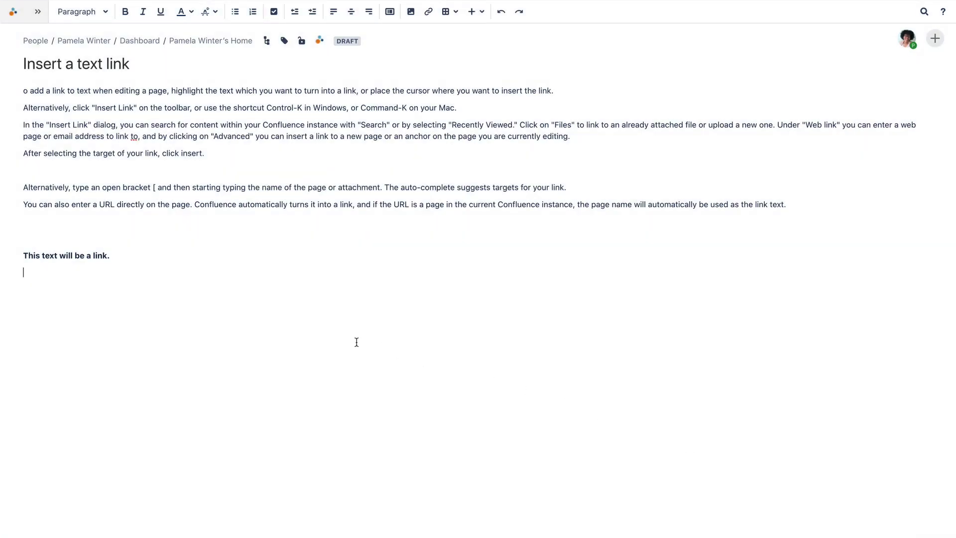
pyautogui.write('[ ')
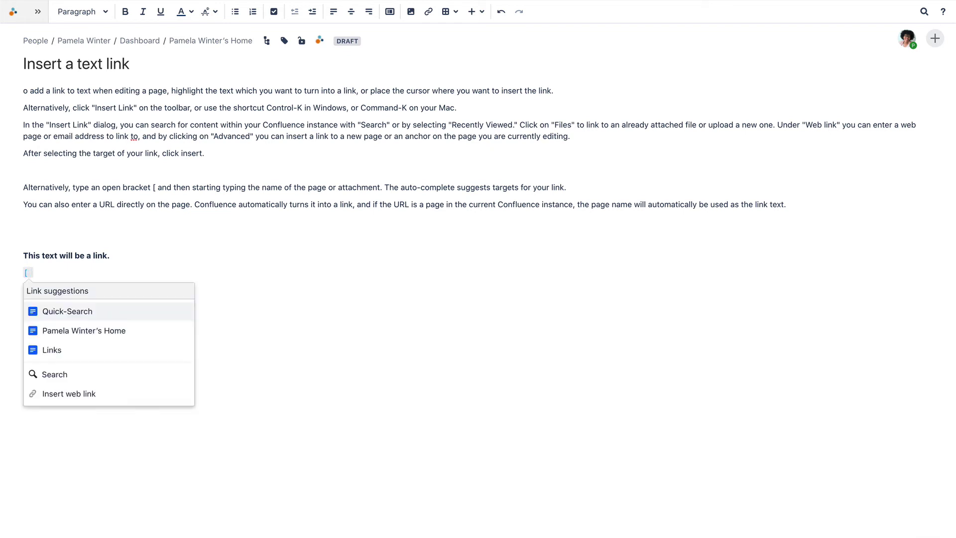
pyautogui.write('Li')
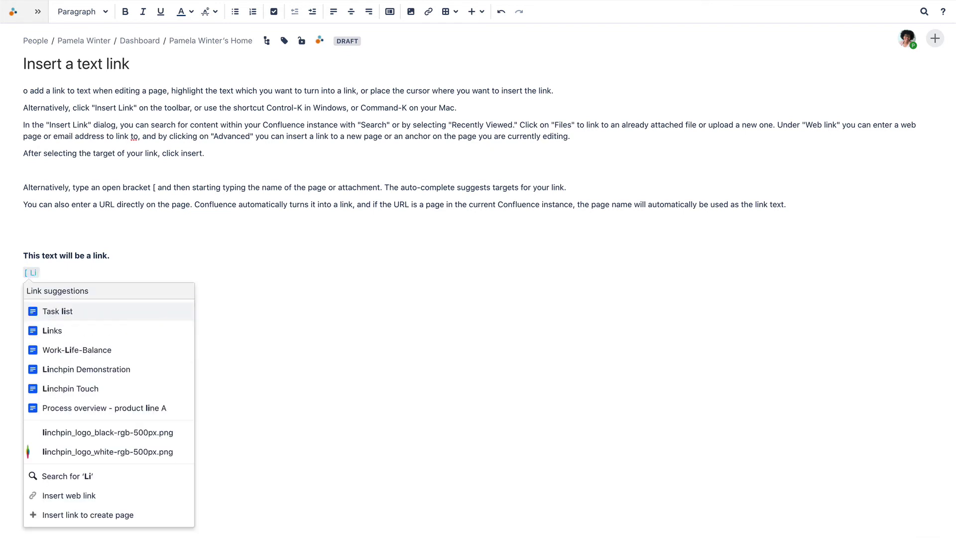
pyautogui.write('nk')
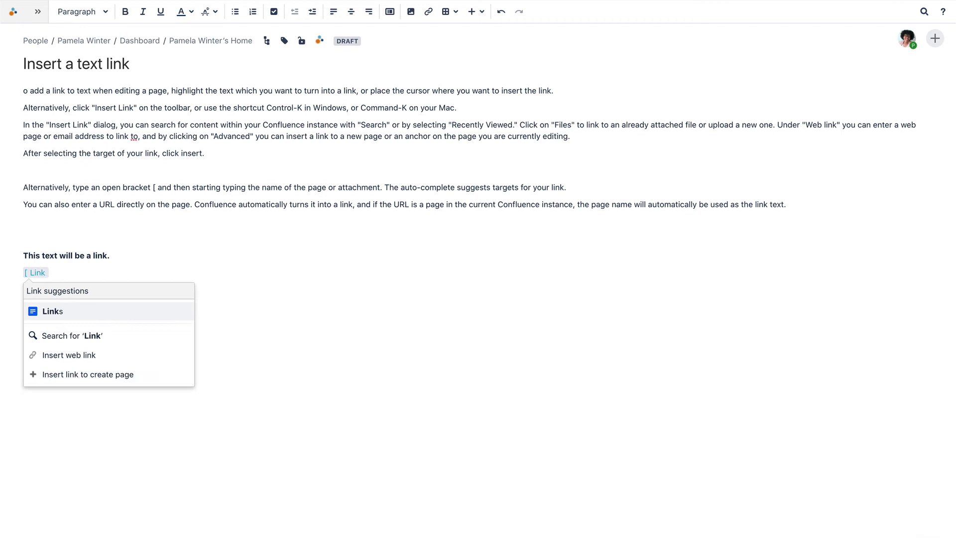
# Step: Insert the 'Links' page link below the bold sentence using the '[Link' suggestion
pyautogui.press('Return')
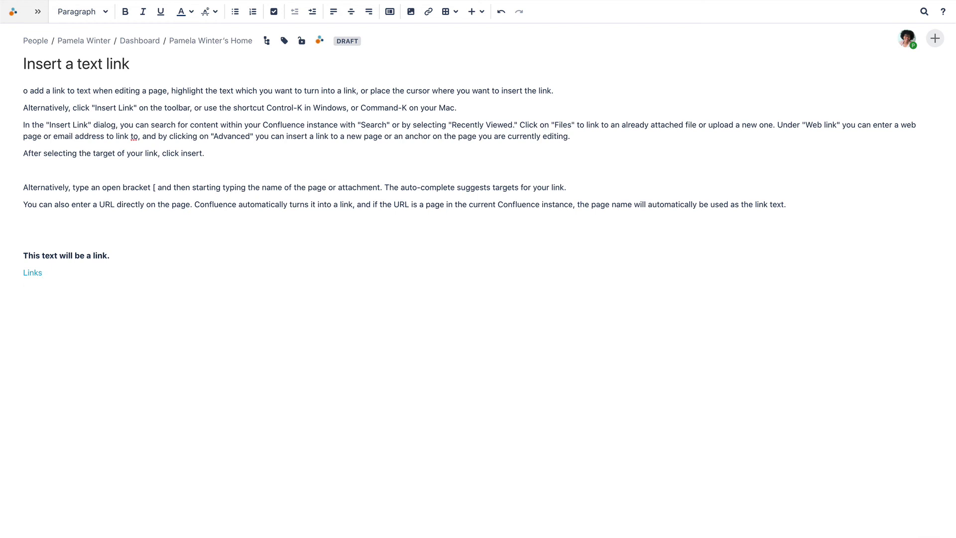
pyautogui.write('http://www.seibert-media.net/')
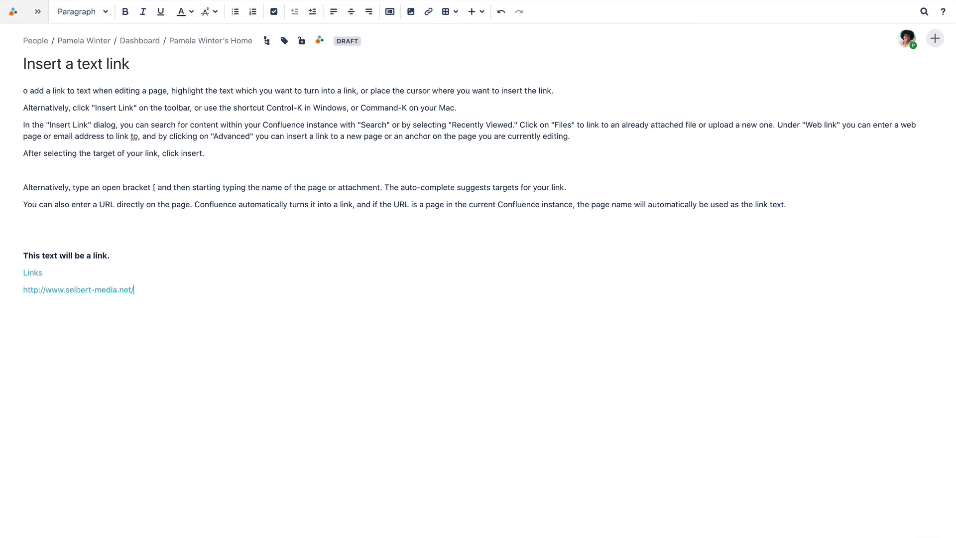